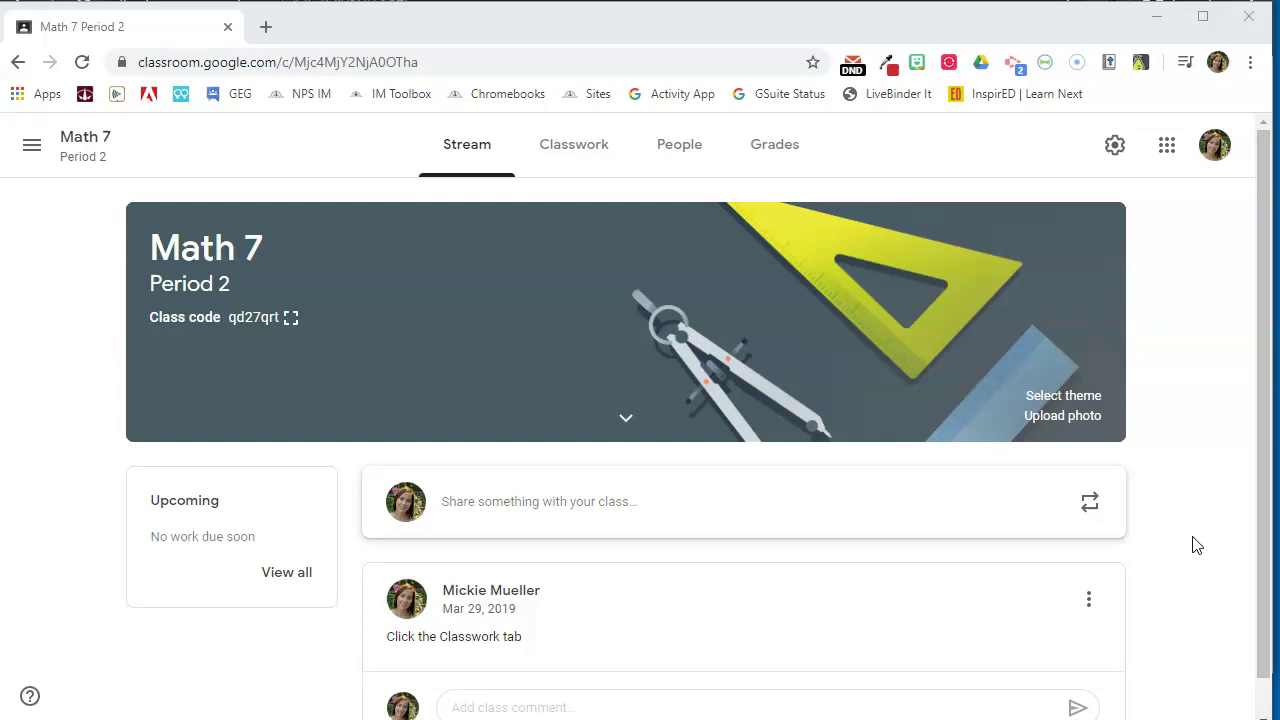
- Start a new assignment in the Classwork area of the Math 7 Period 2 class
left_click(566, 140)
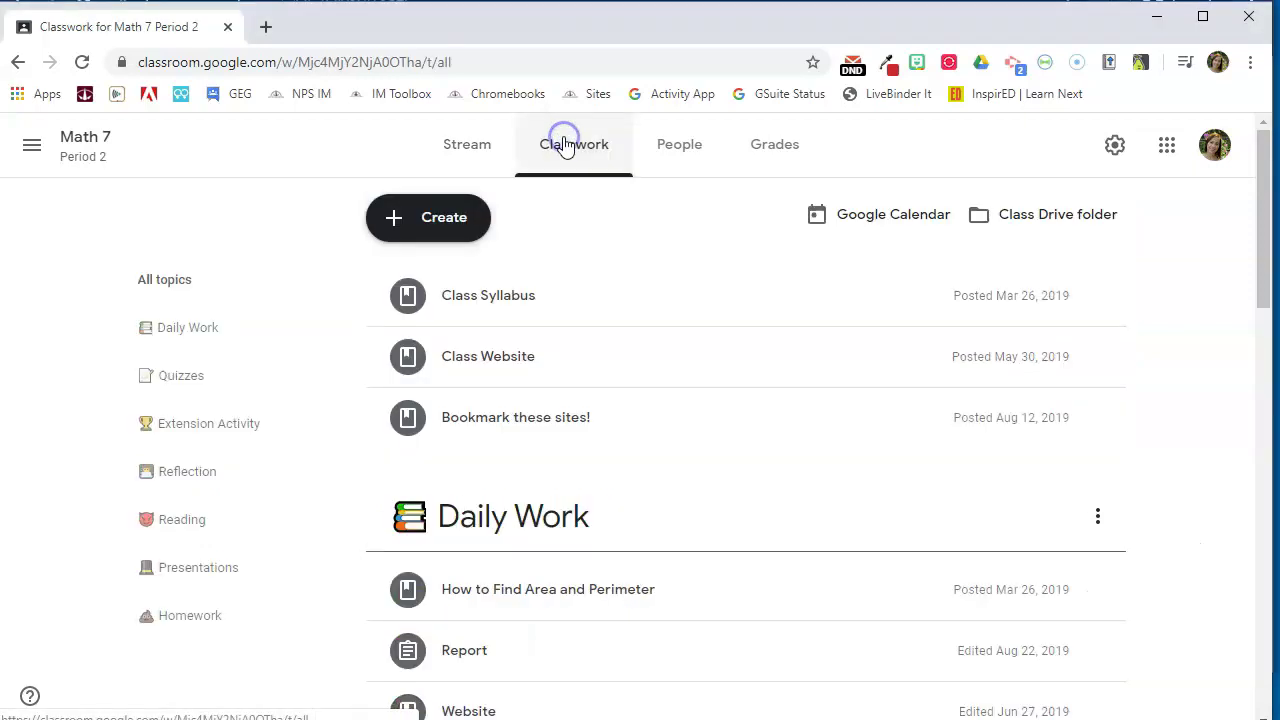
left_click(428, 218)
left_click(474, 283)
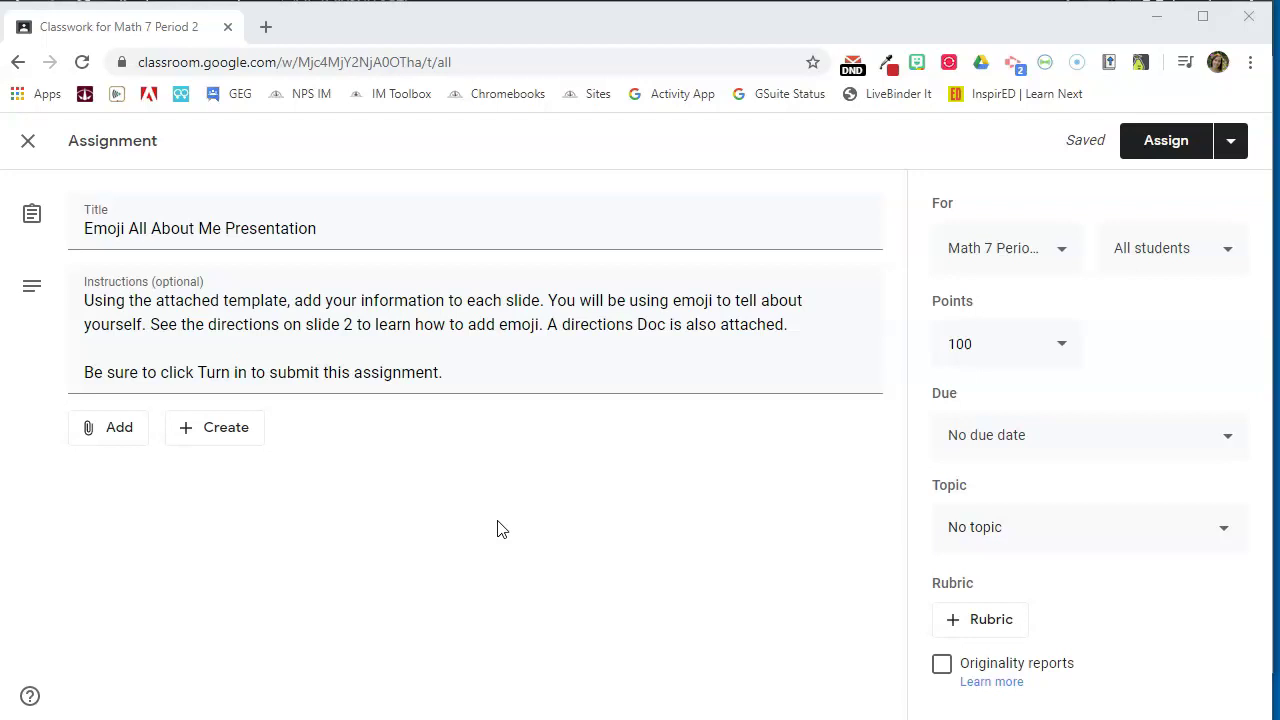
- Attach the Emoji Me All About Me slides from Google Drive and set them to make a copy for each student
left_click(105, 433)
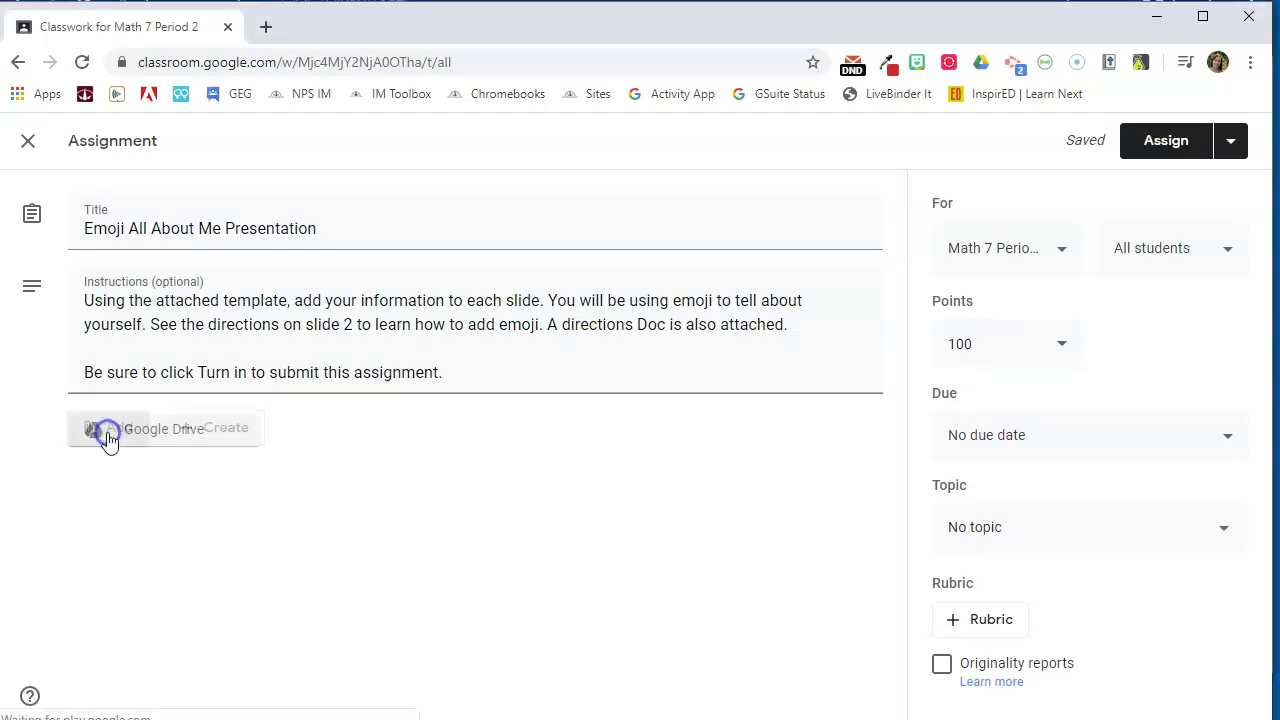
left_click(153, 472)
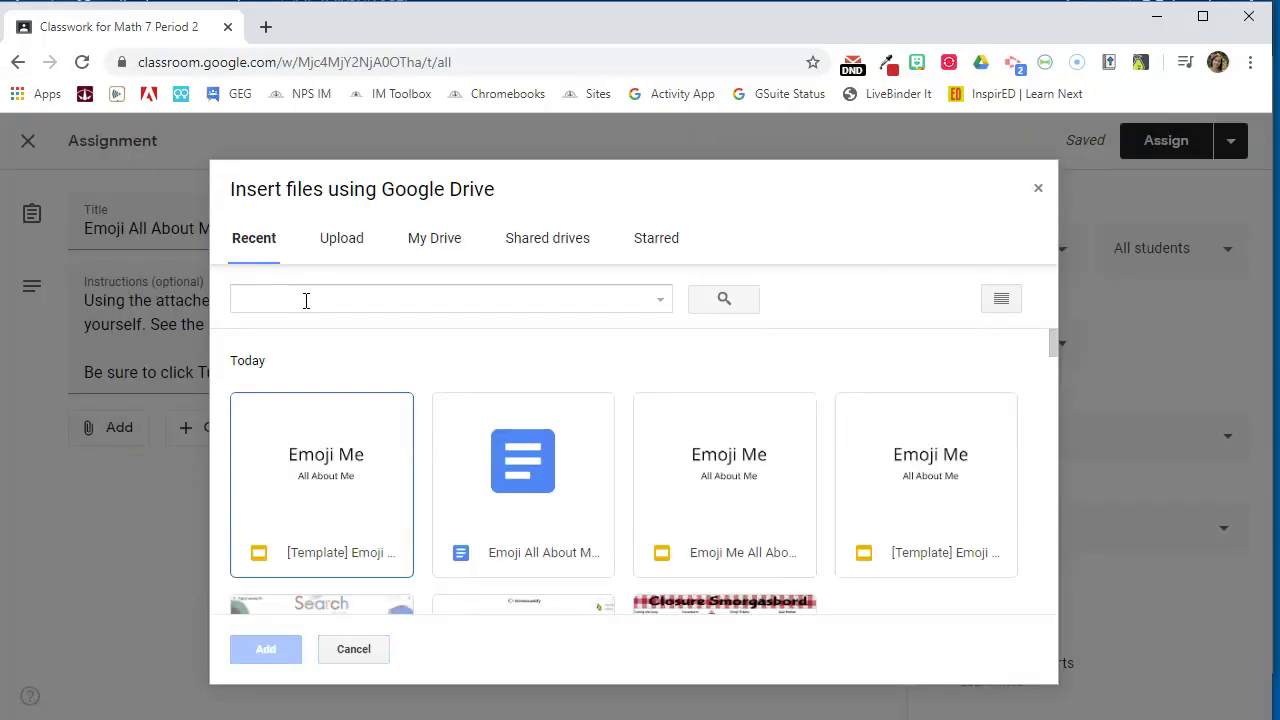
left_click(726, 474)
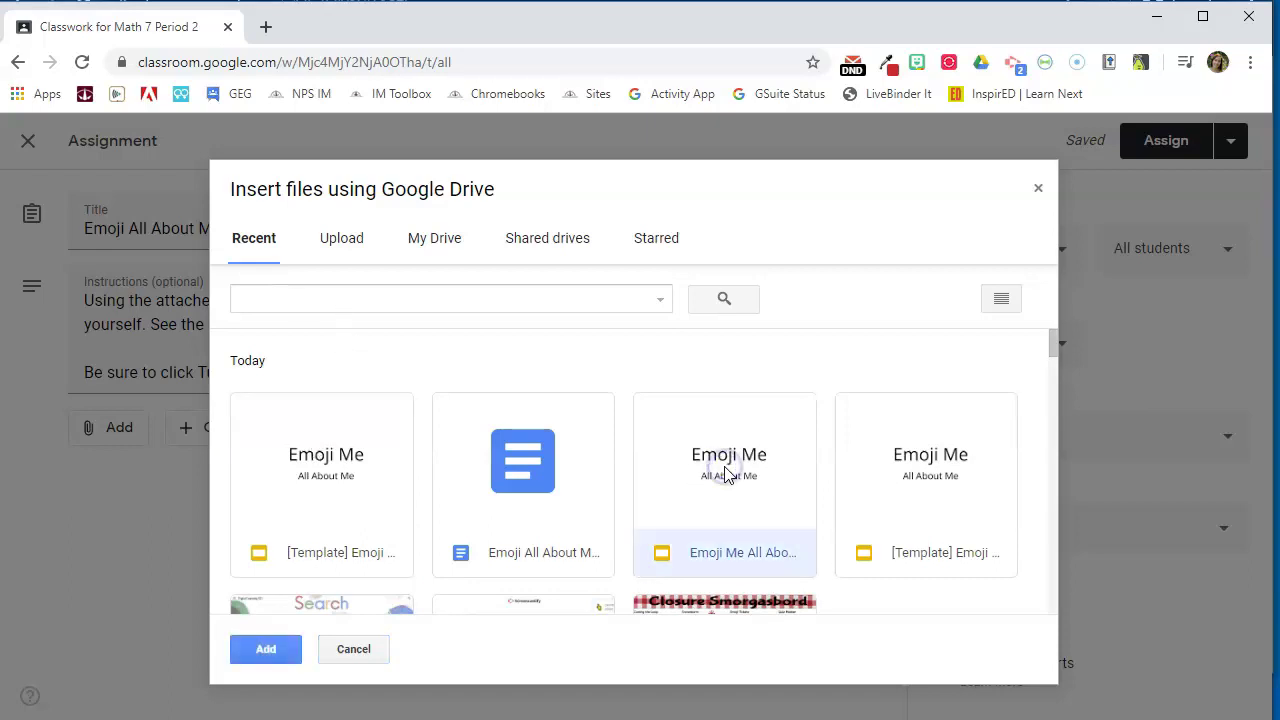
left_click(270, 650)
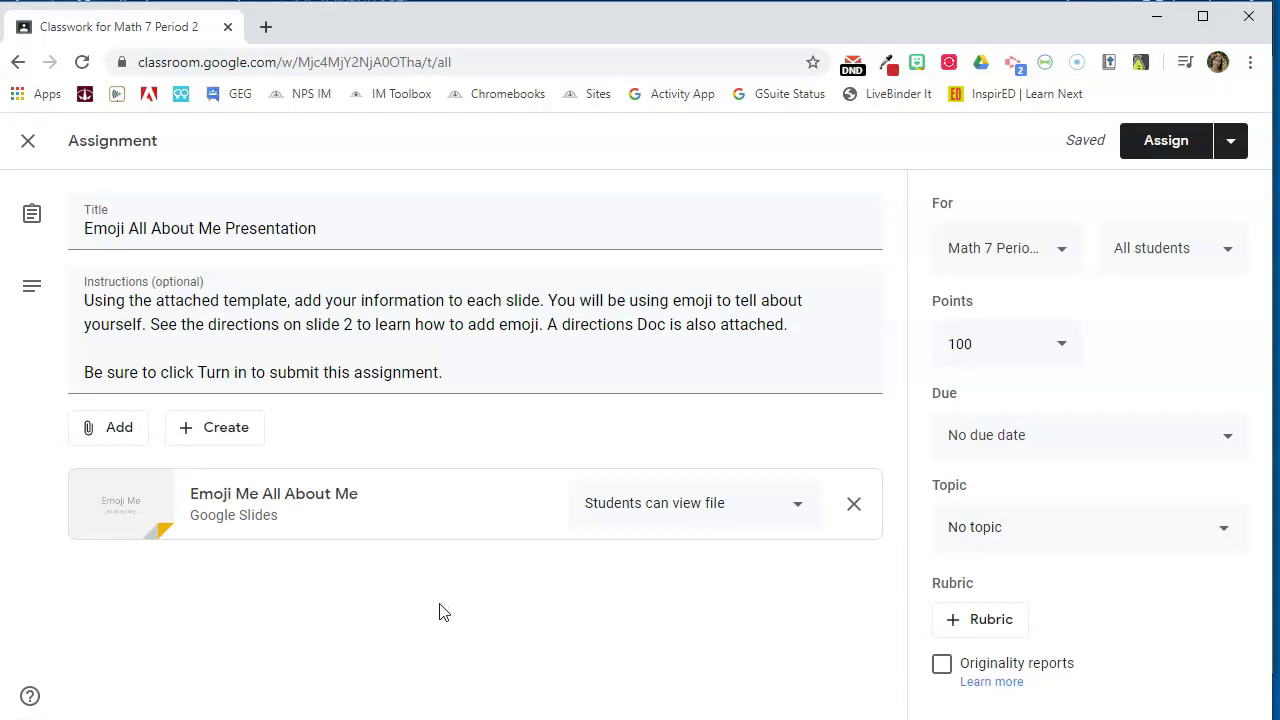
left_click(785, 503)
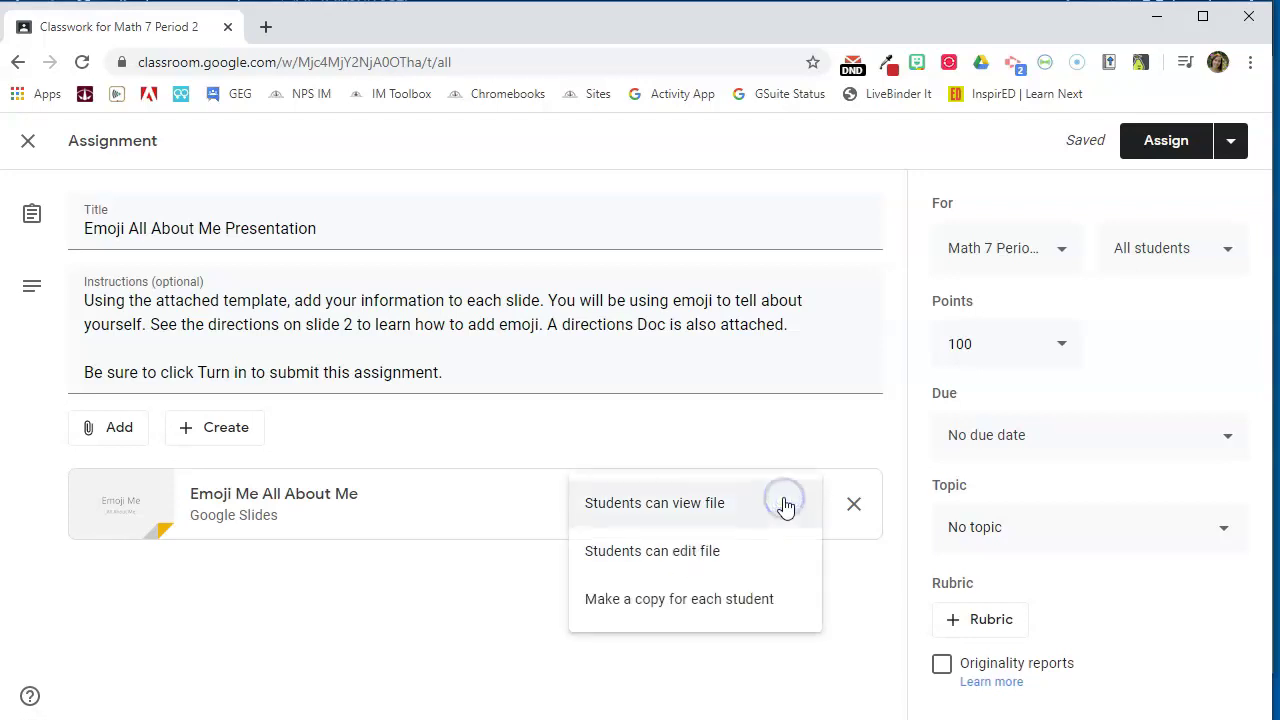
left_click(713, 610)
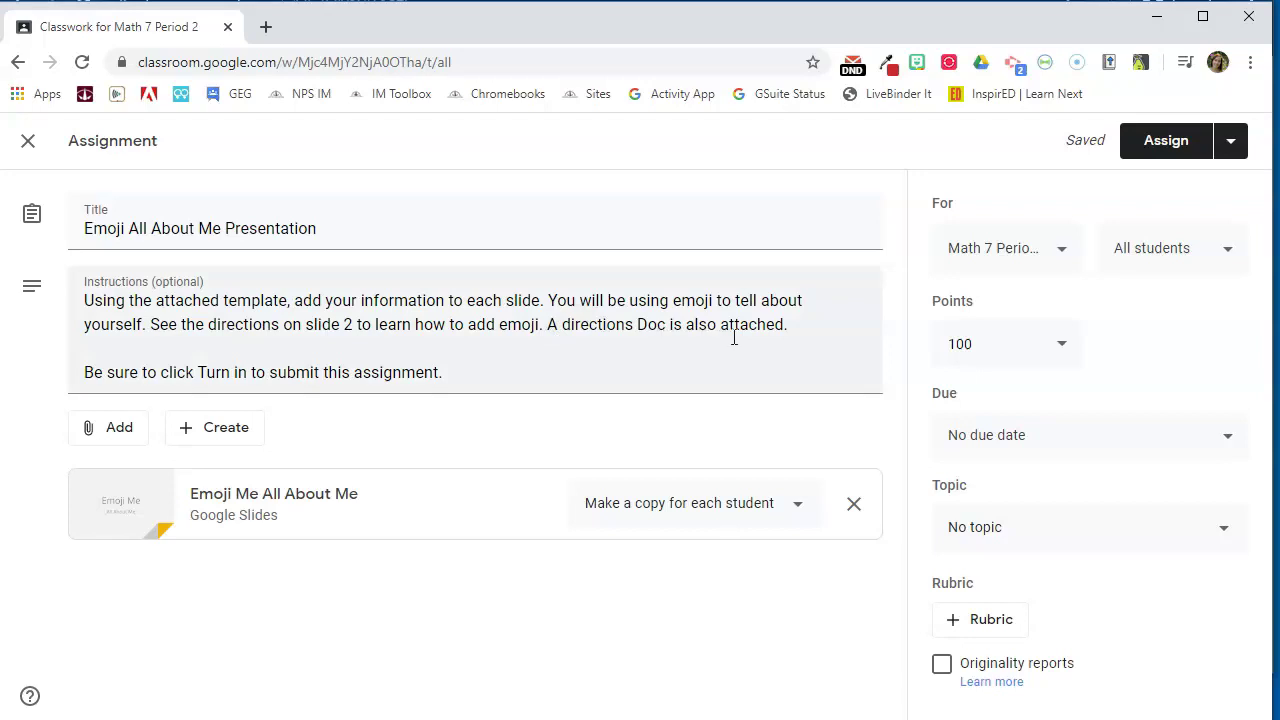
- Attach the Emoji All About Me Directions document from Google Drive to the assignment
left_click(106, 429)
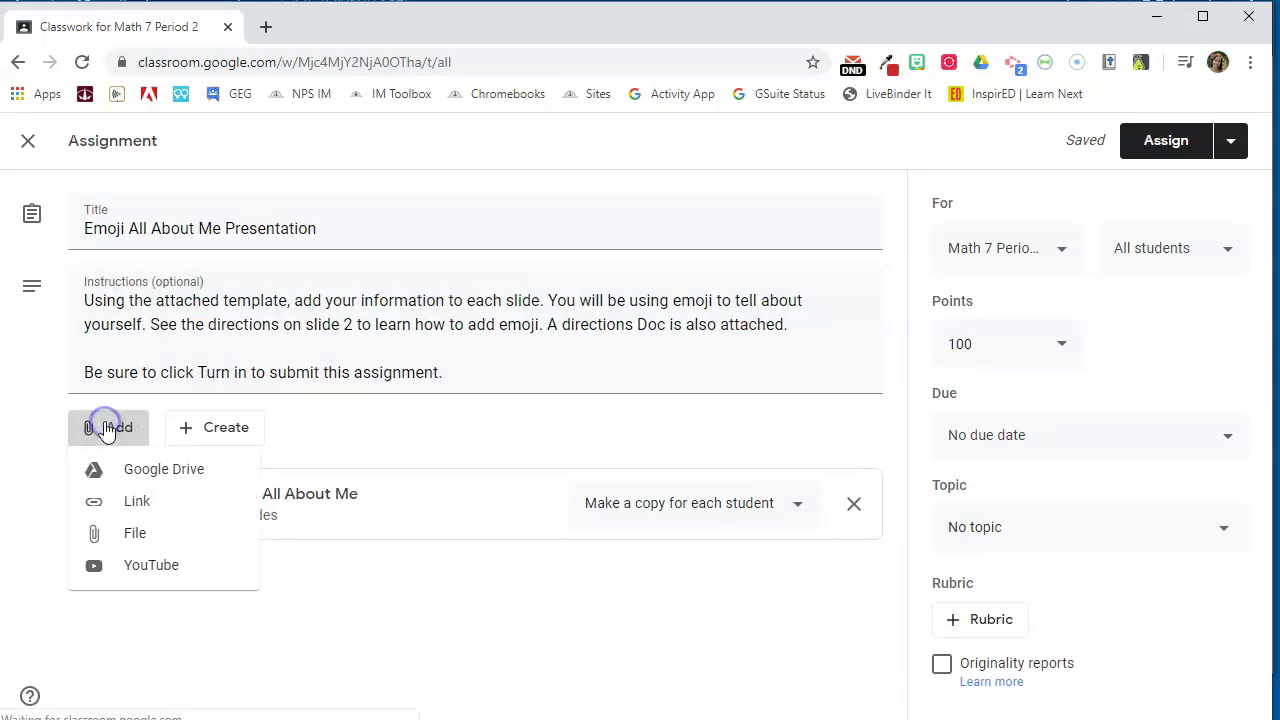
left_click(143, 474)
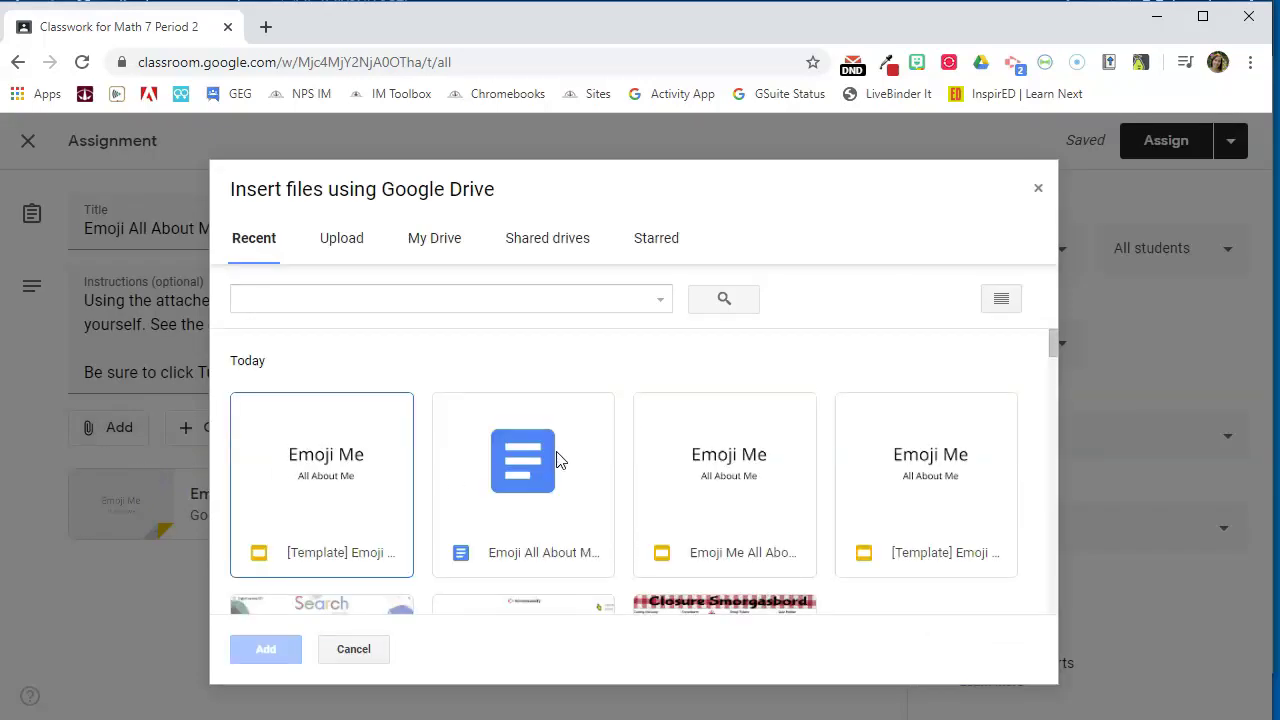
left_click(557, 457)
left_click(259, 647)
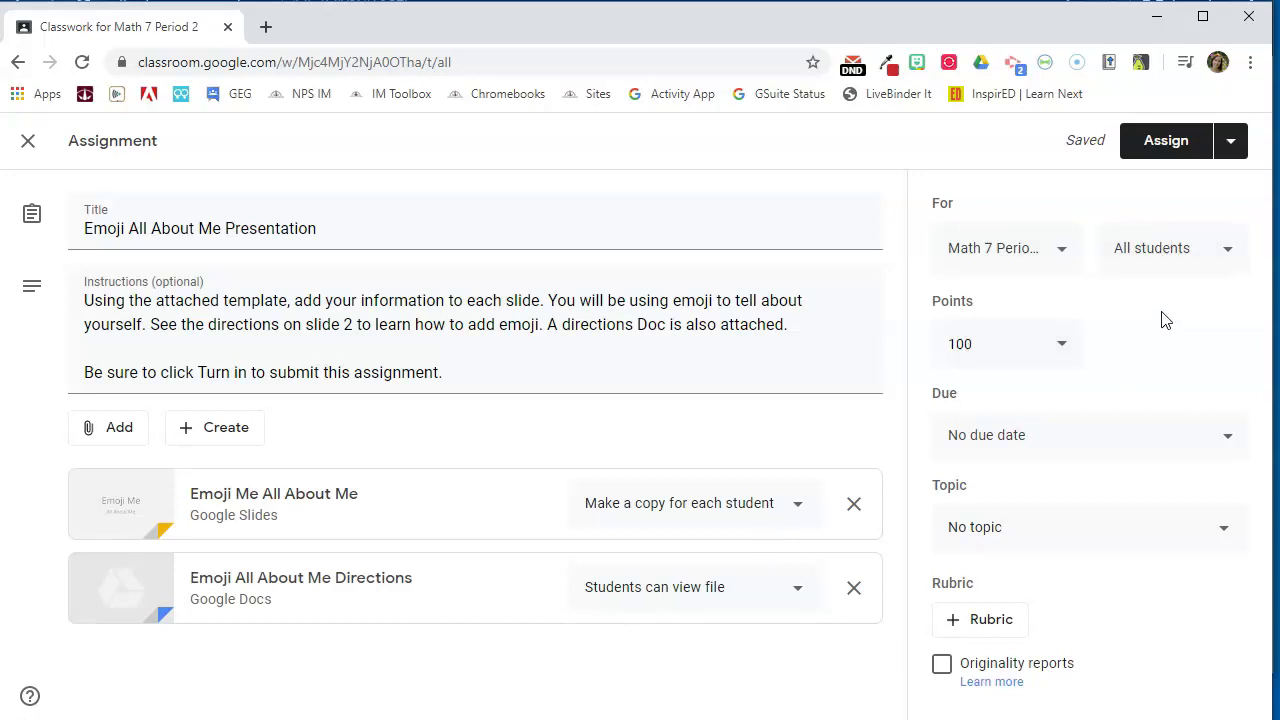
- Review the available classes and students for the assignment, keeping Math 7 Period 2 and all students selected
left_click(1043, 257)
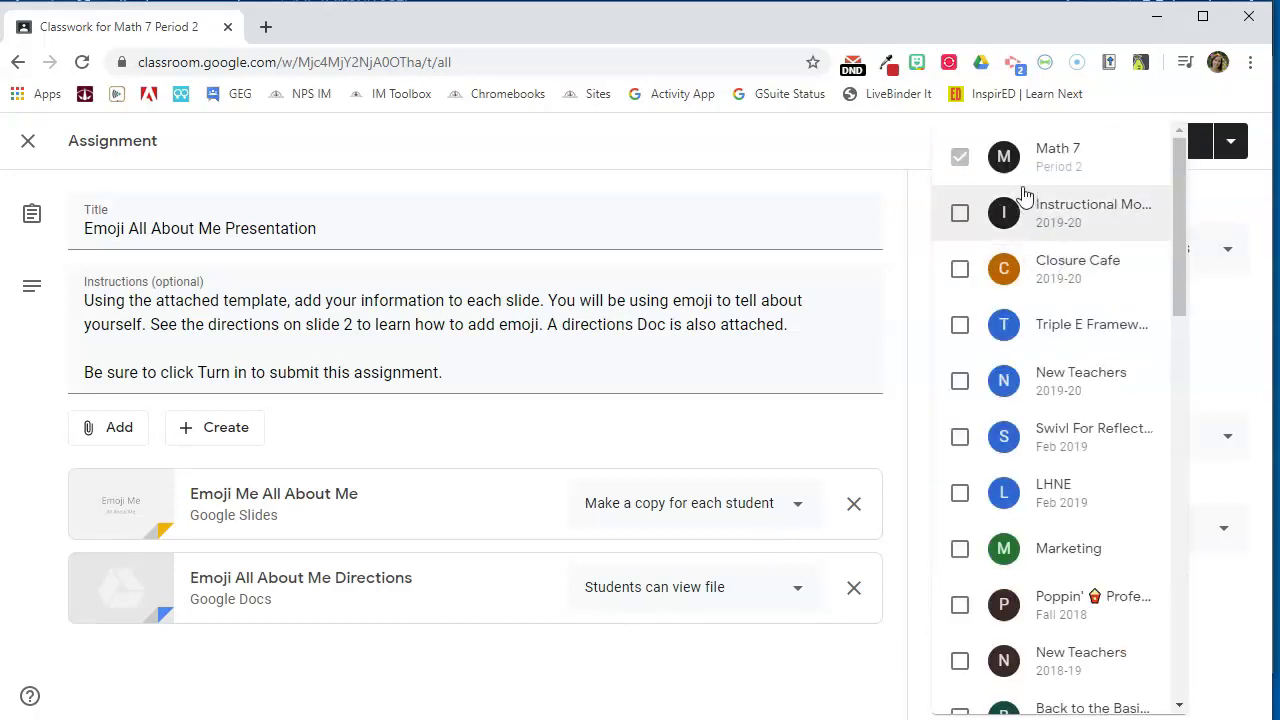
left_click(1043, 150)
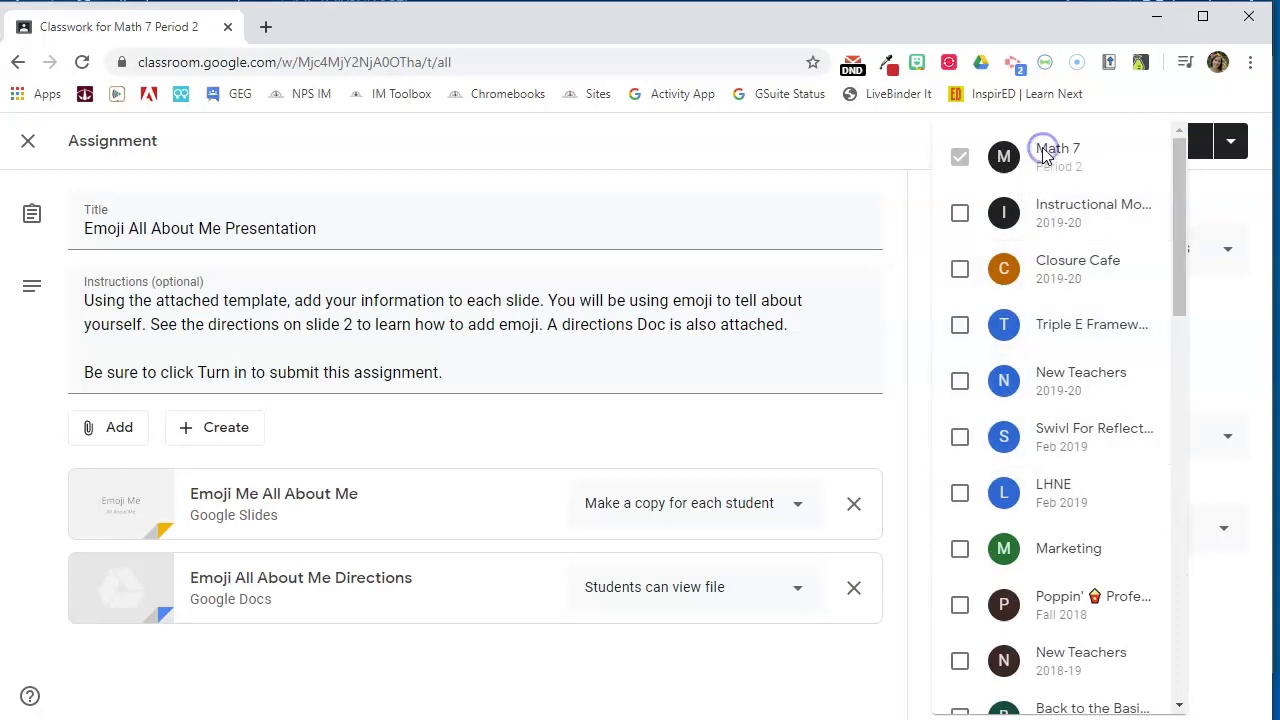
left_click(883, 139)
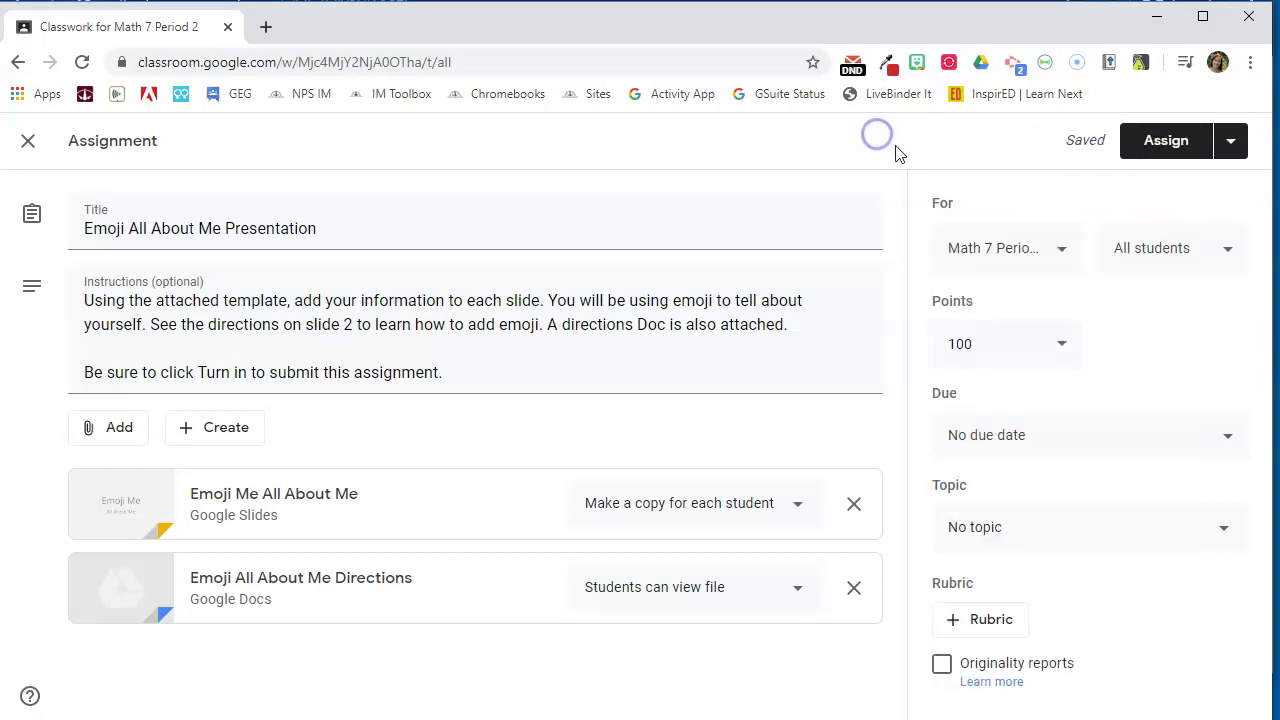
left_click(1200, 252)
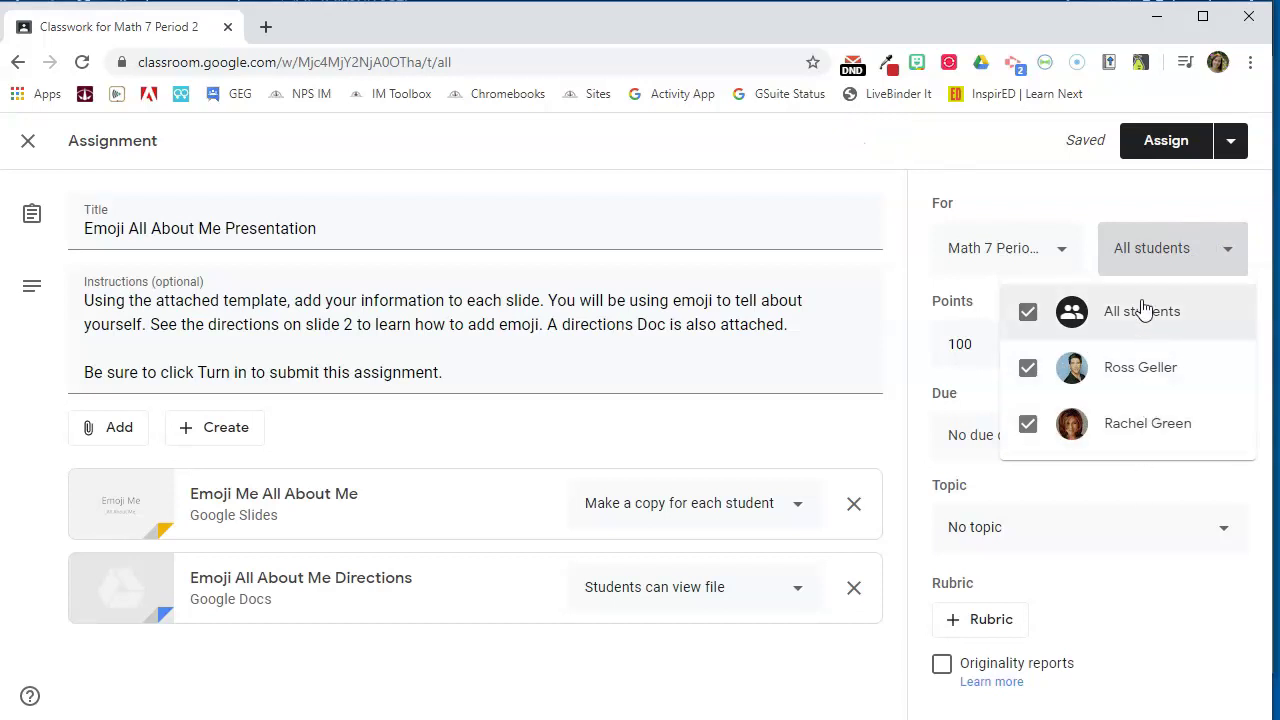
left_click(1150, 246)
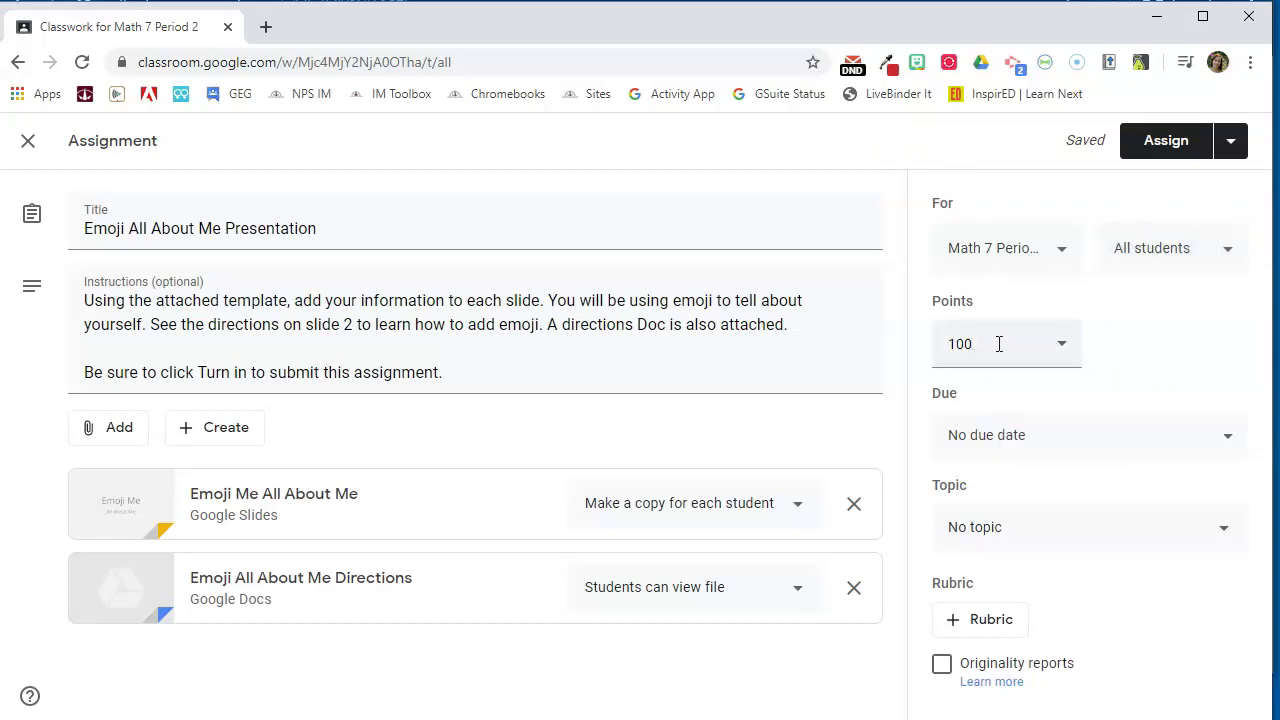
- Make the assignment ungraded and file it under the Daily Work topic
left_click(1064, 346)
left_click(1000, 394)
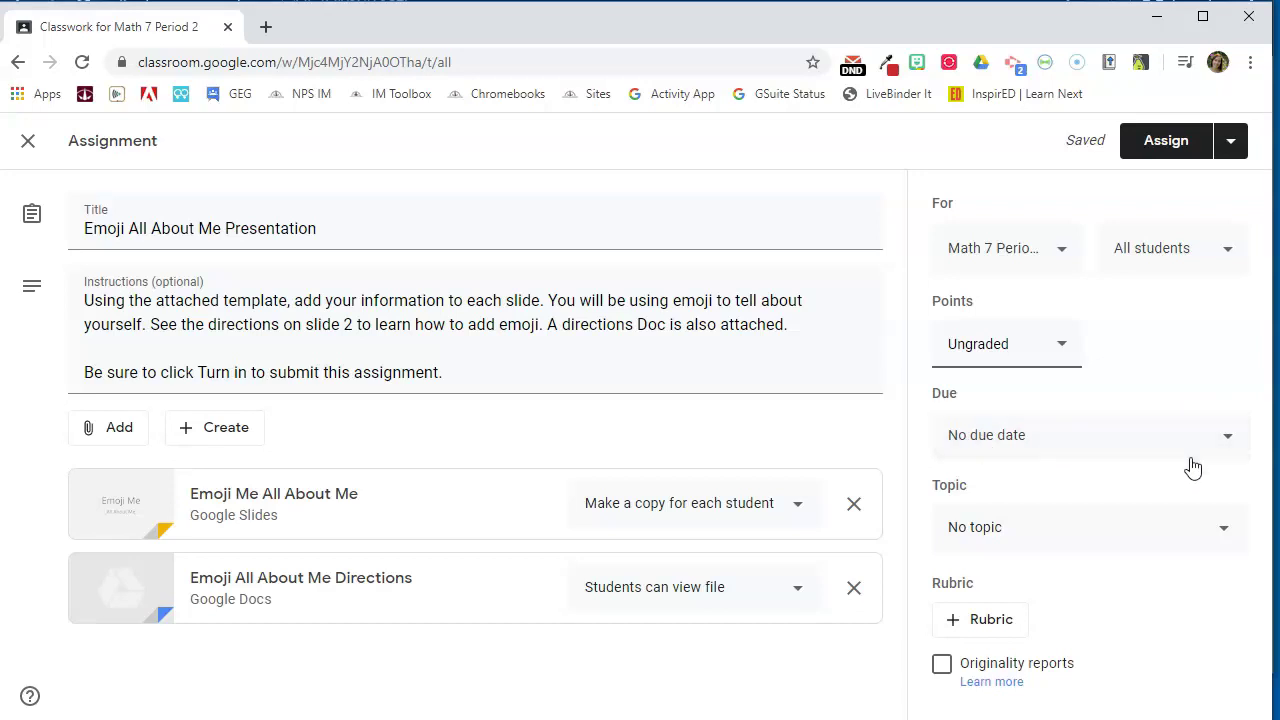
left_click(986, 530)
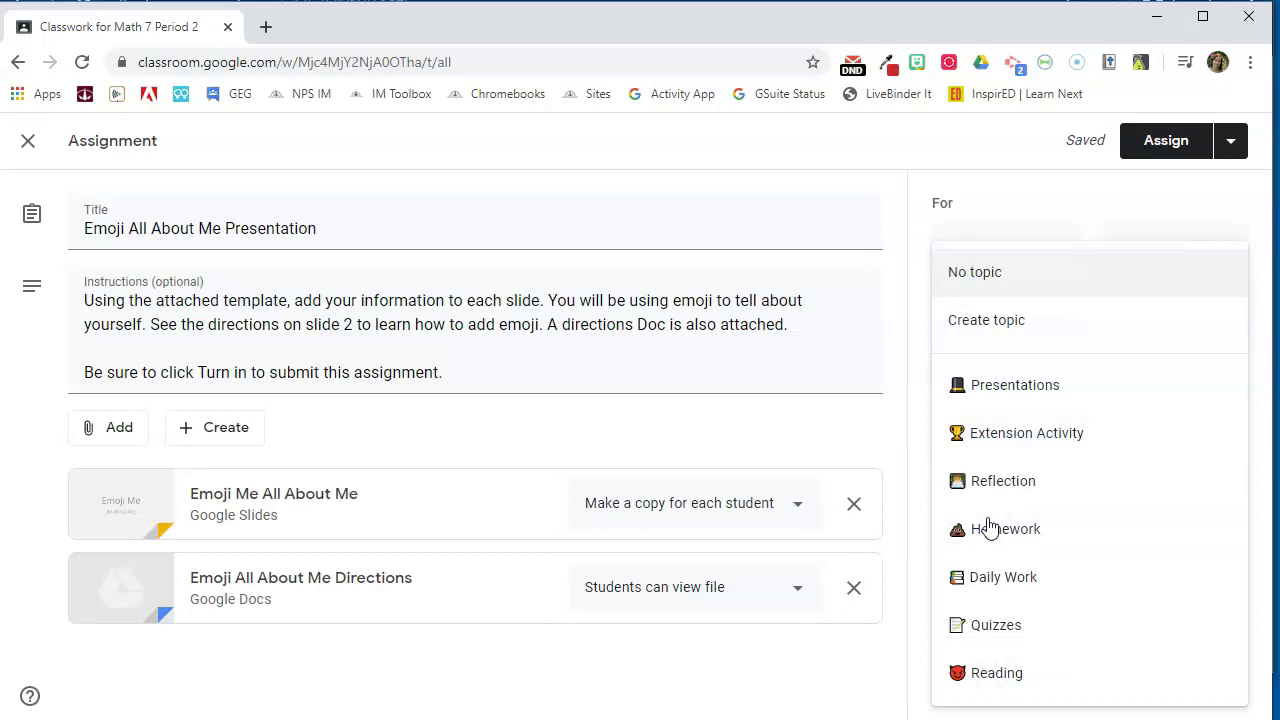
left_click(997, 580)
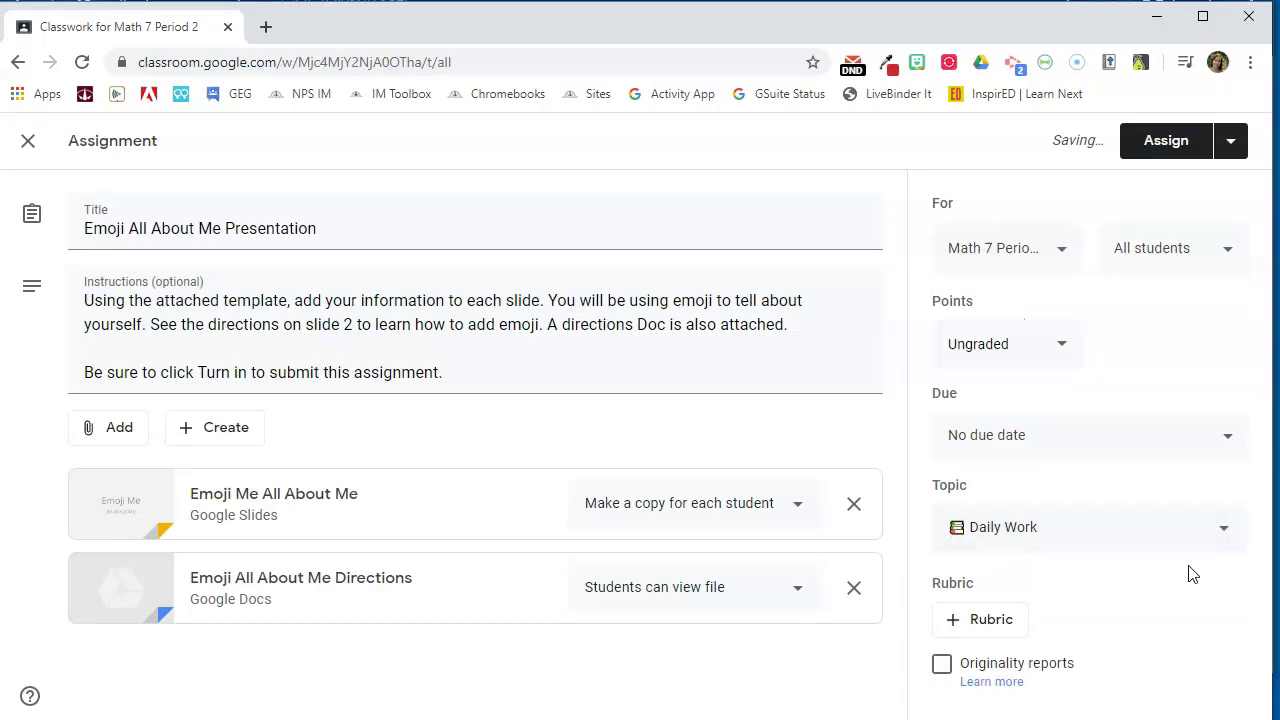
- Post the Emoji All About Me Presentation assignment and move it to the top of the Daily Work topic
left_click(1168, 142)
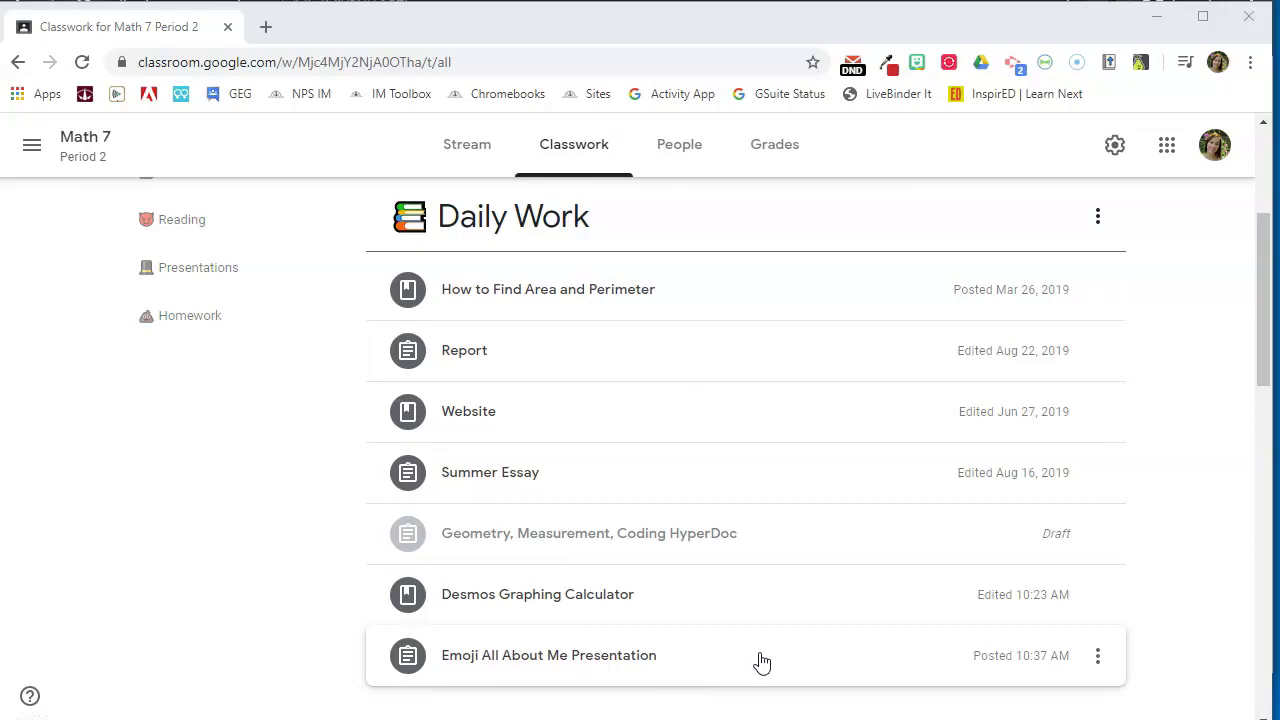
left_click_drag(575, 652, 580, 274)
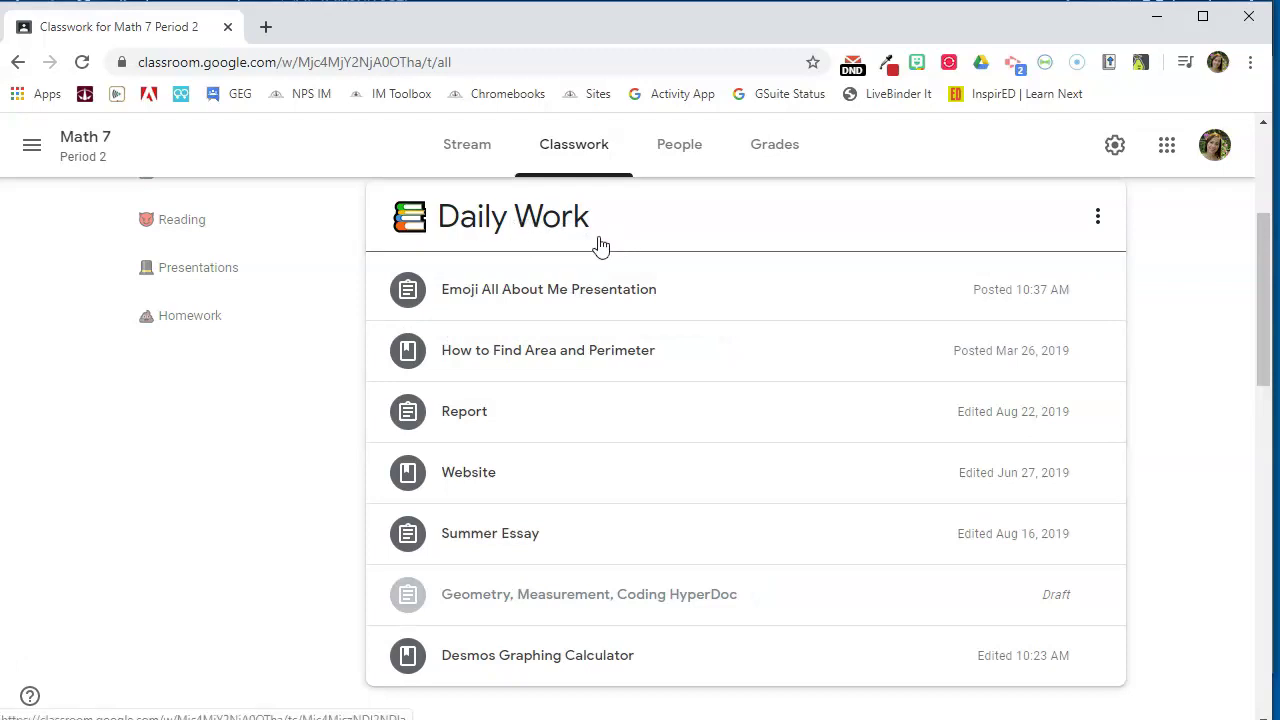
left_click(641, 292)
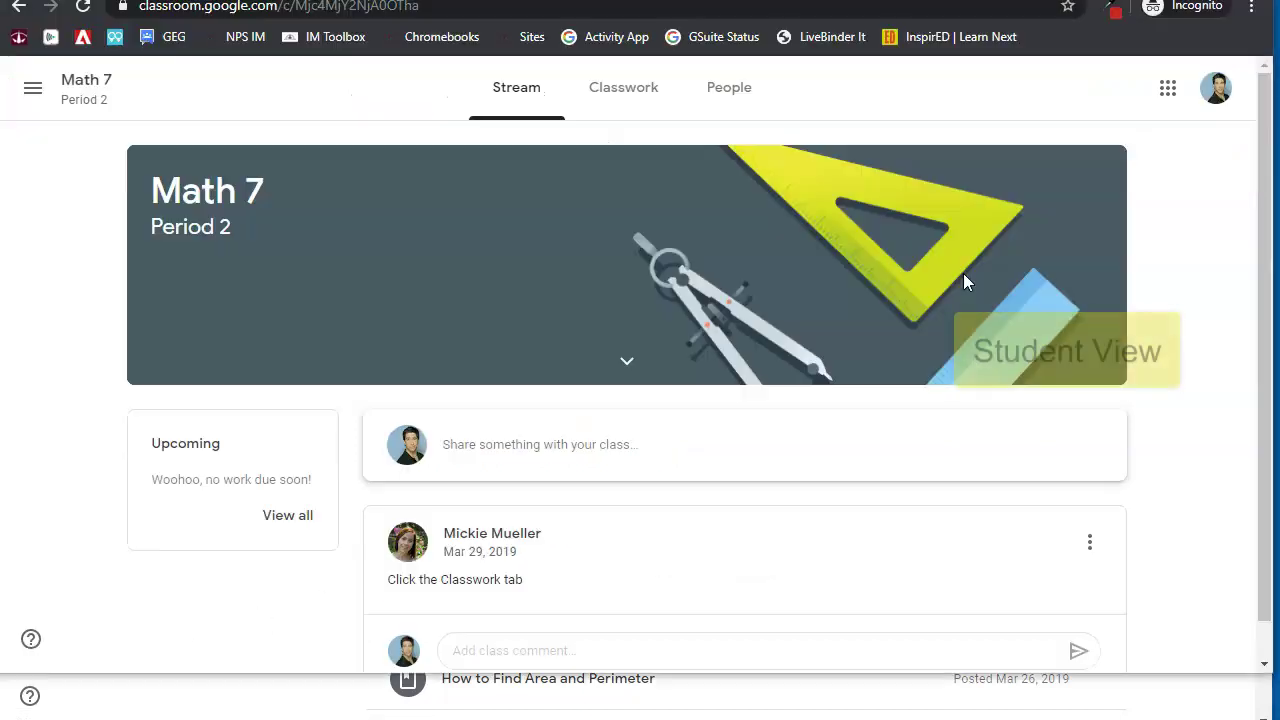
- In the student's view of Math 7, find the Emoji All About Me Presentation under Daily Work and open its full assignment page
left_click(624, 97)
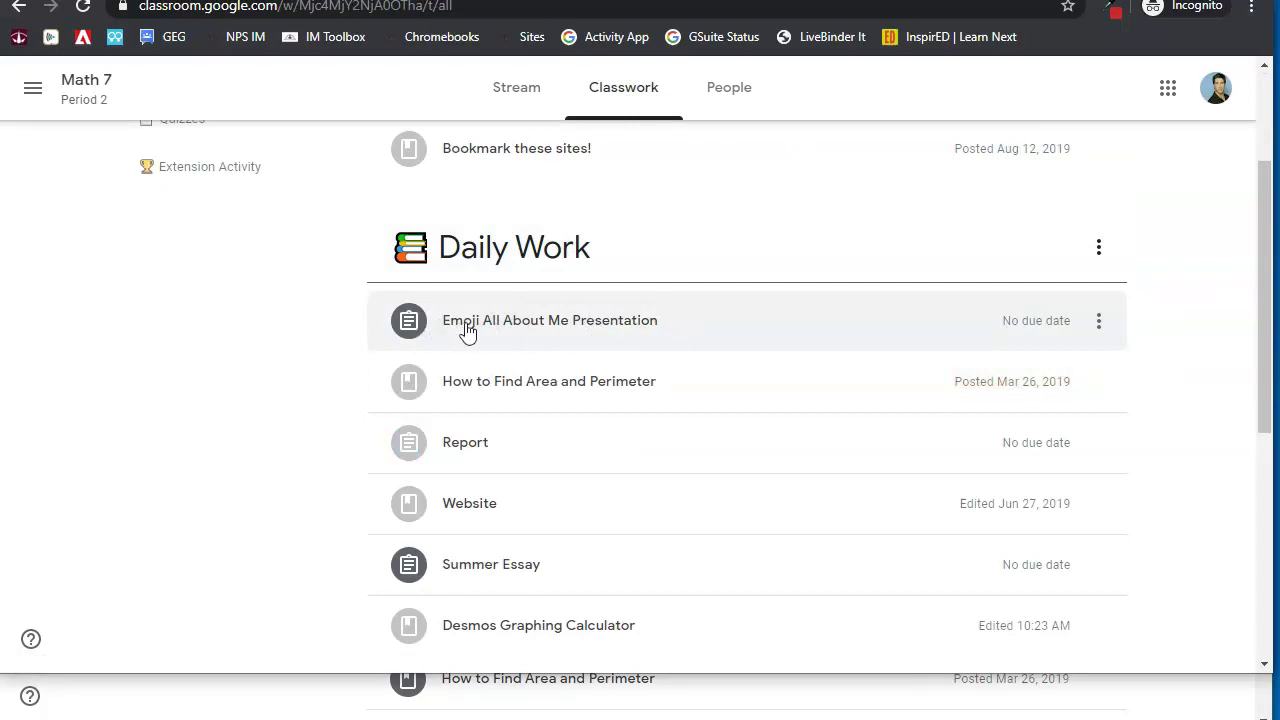
left_click(644, 333)
scroll(1023, 474, "down", 1)
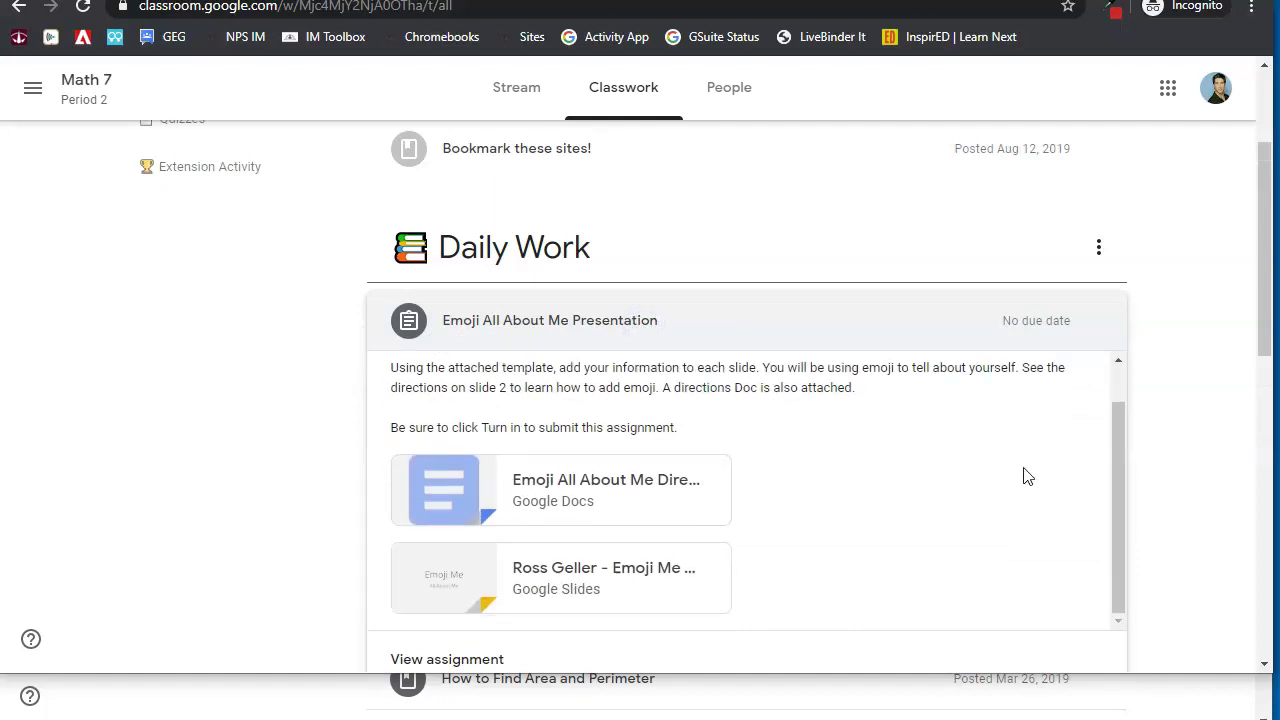
scroll(1023, 474, "up", 1)
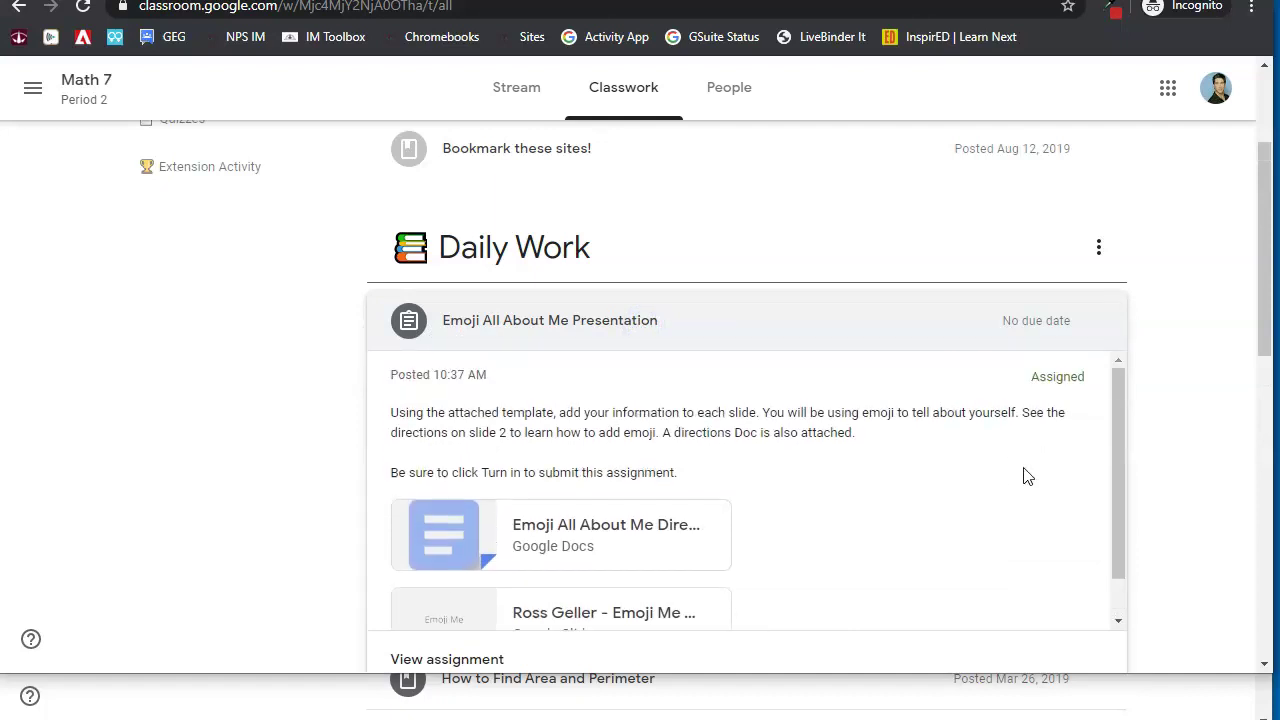
scroll(1023, 476, "down", 1)
scroll(1023, 474, "down", 3)
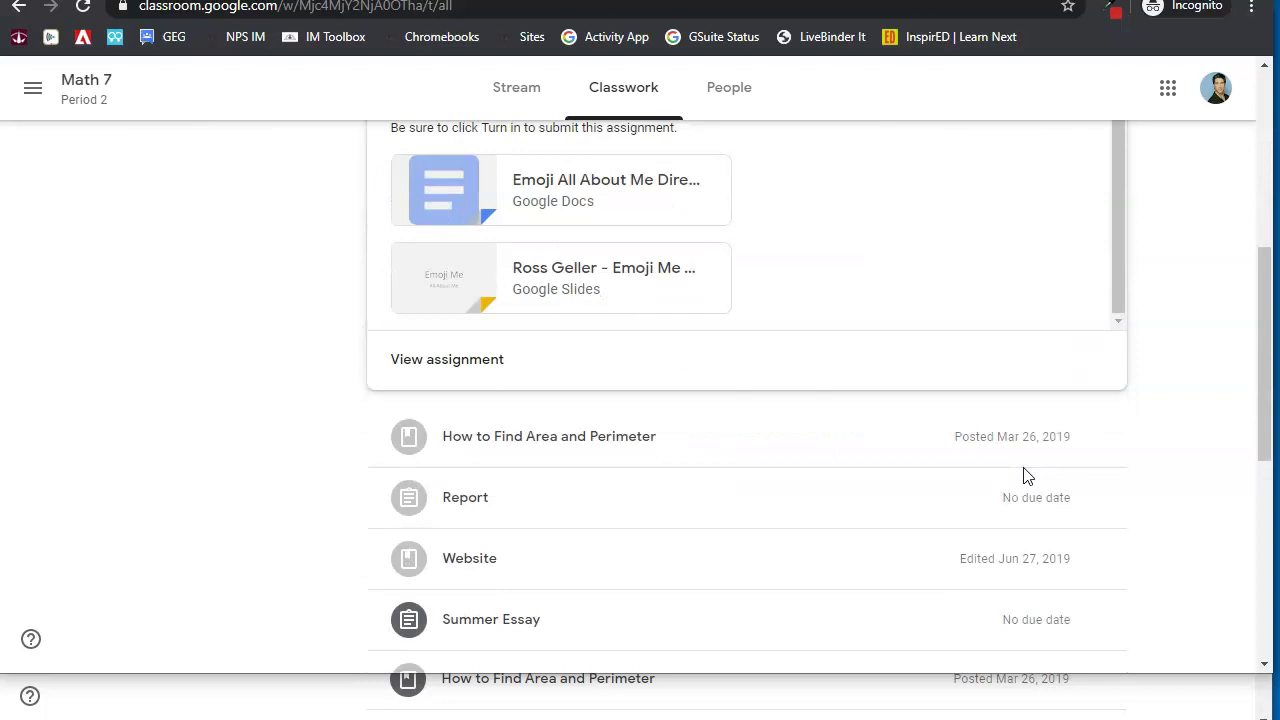
left_click(444, 366)
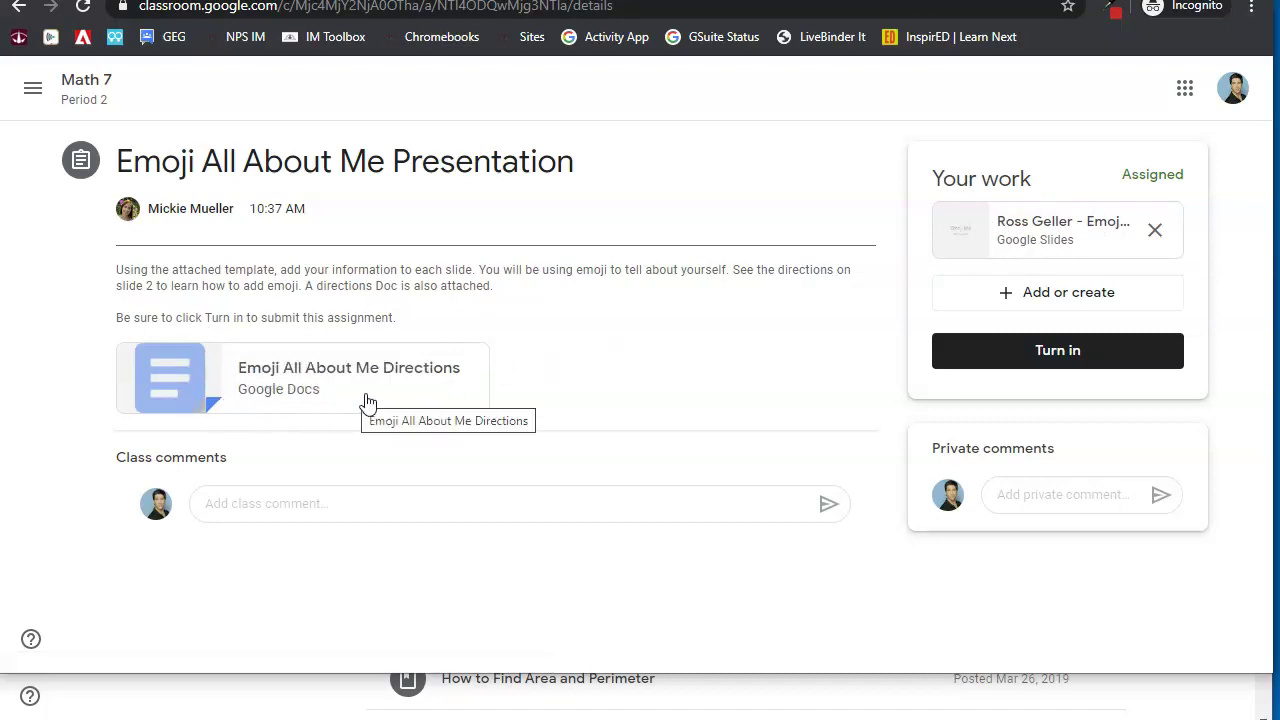
- View the student's own copy of the slides, and turn in the work from the assignment page
left_click(1072, 230)
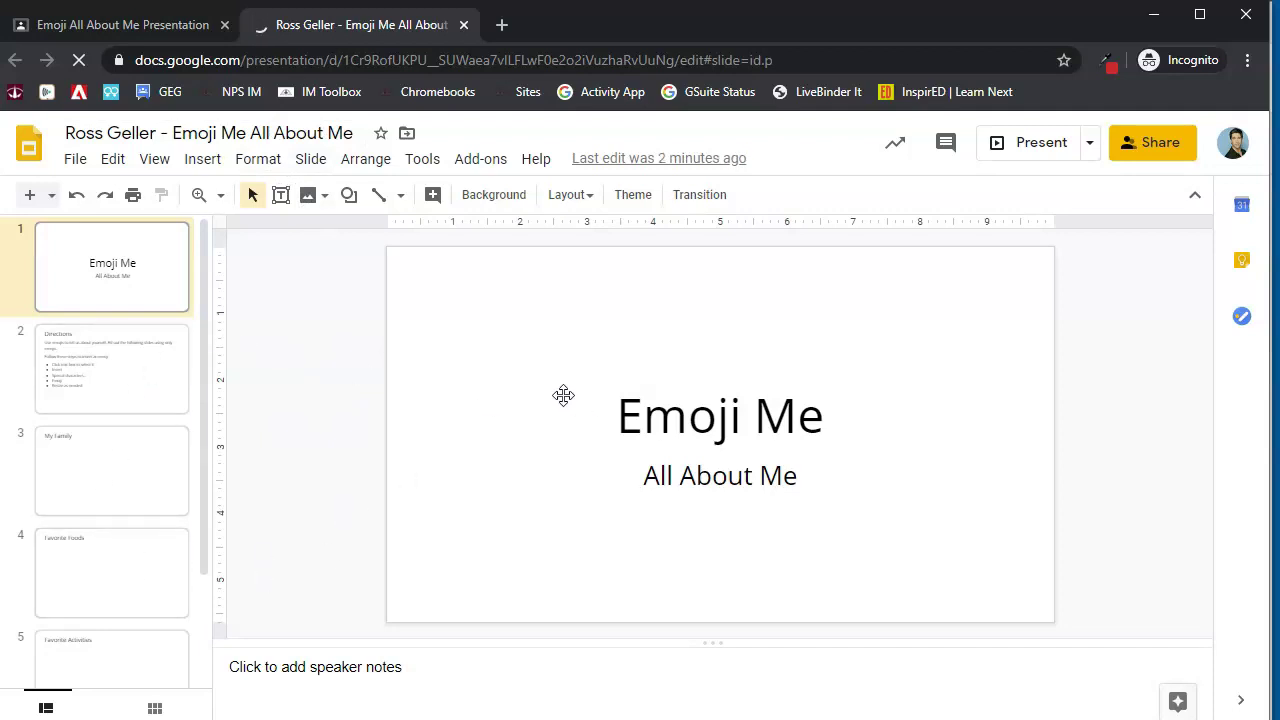
left_click(165, 24)
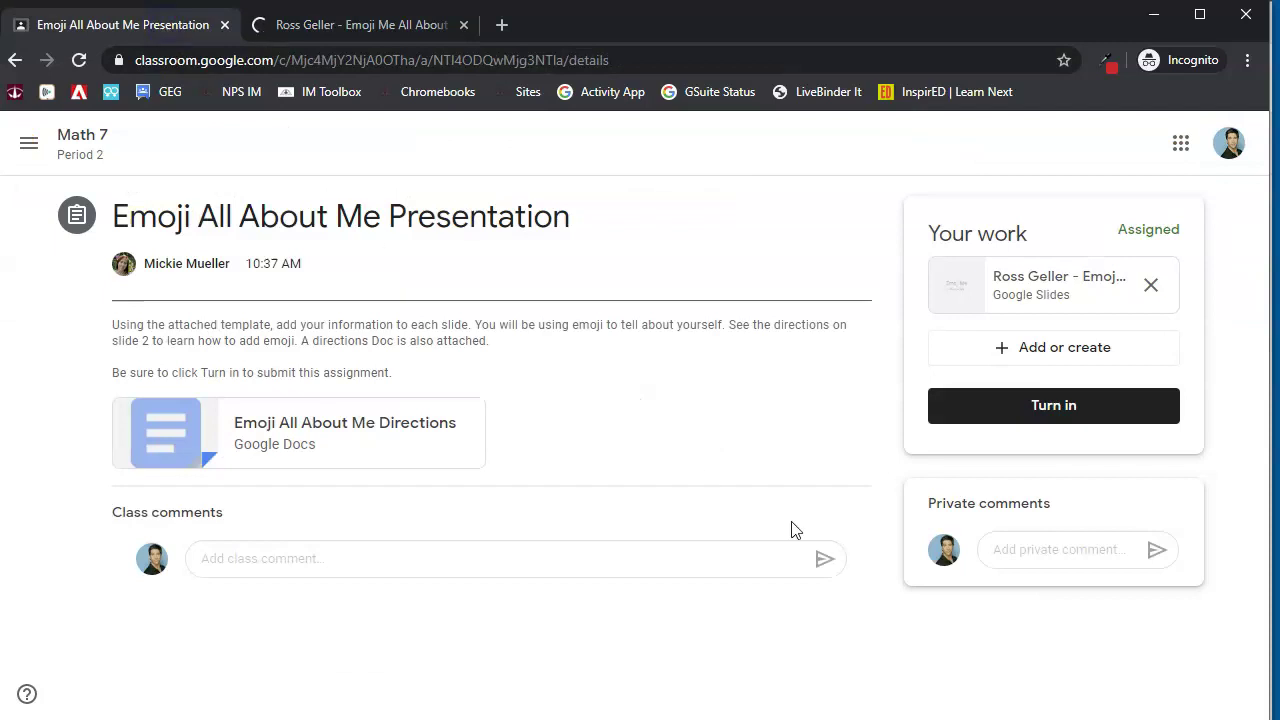
left_click(1097, 407)
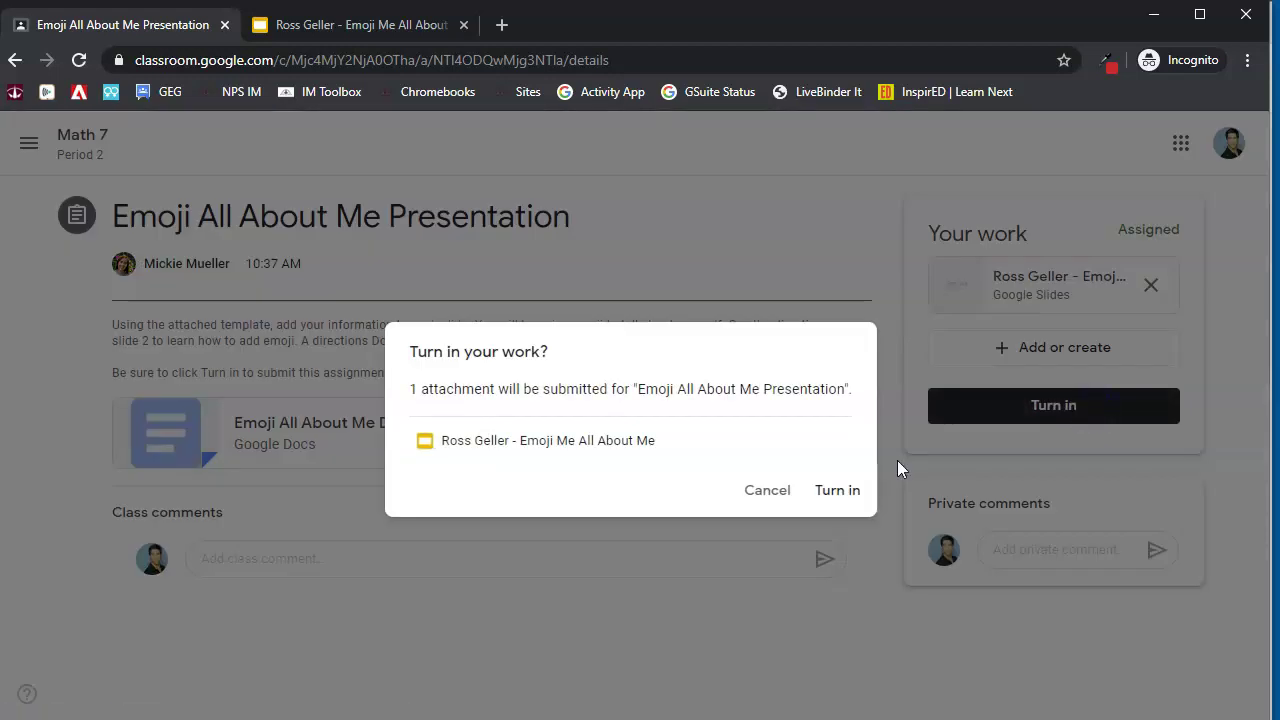
left_click(837, 492)
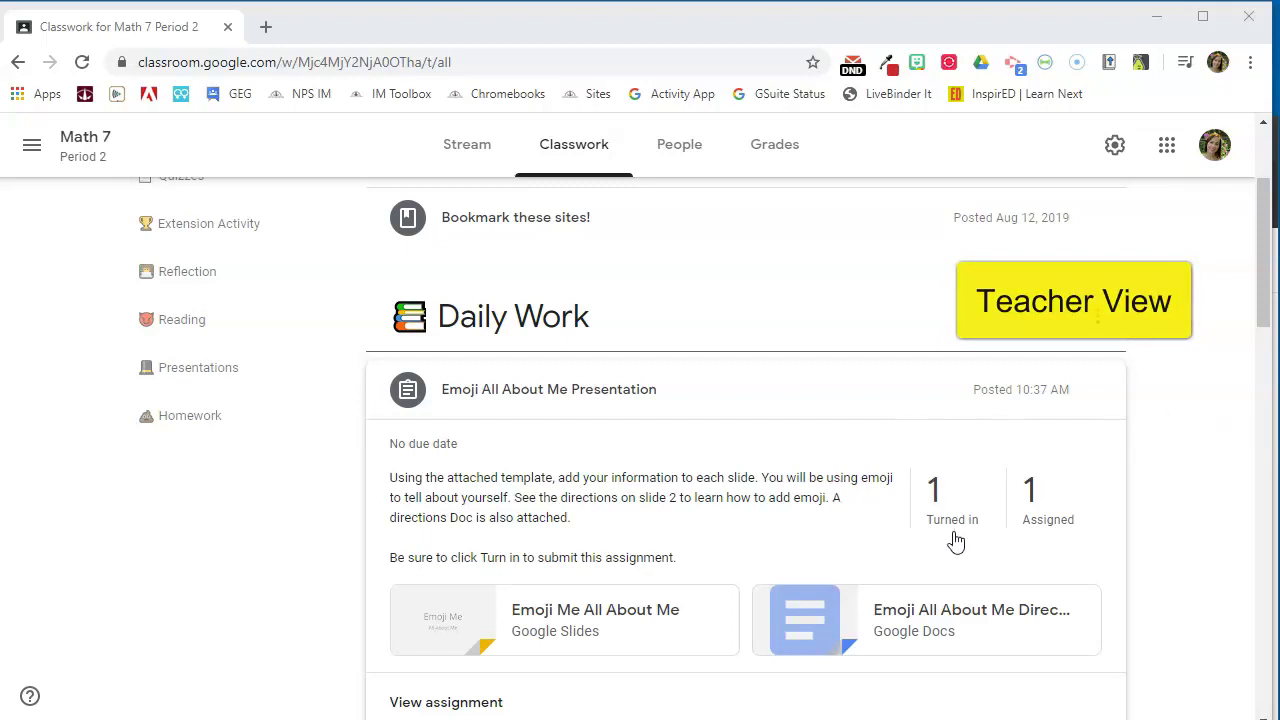
- In the teacher's view, open the turned-in student presentation from the assignment's submissions
left_click(934, 493)
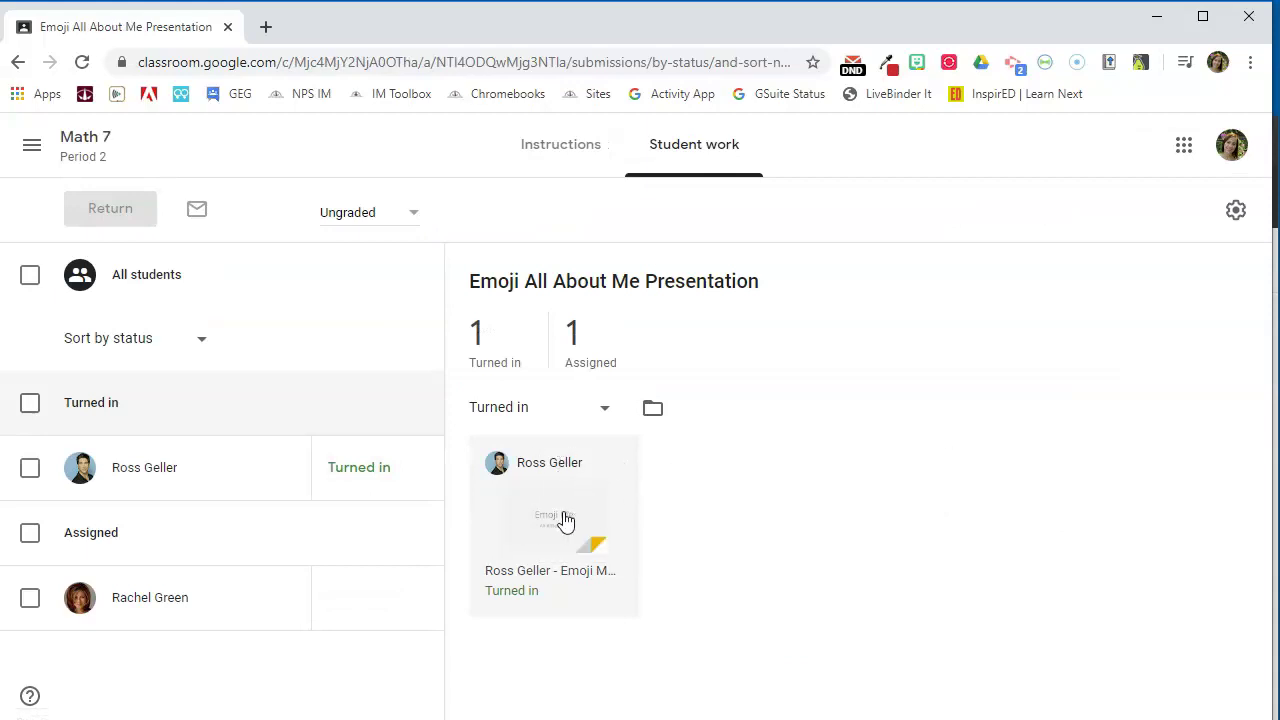
left_click(566, 520)
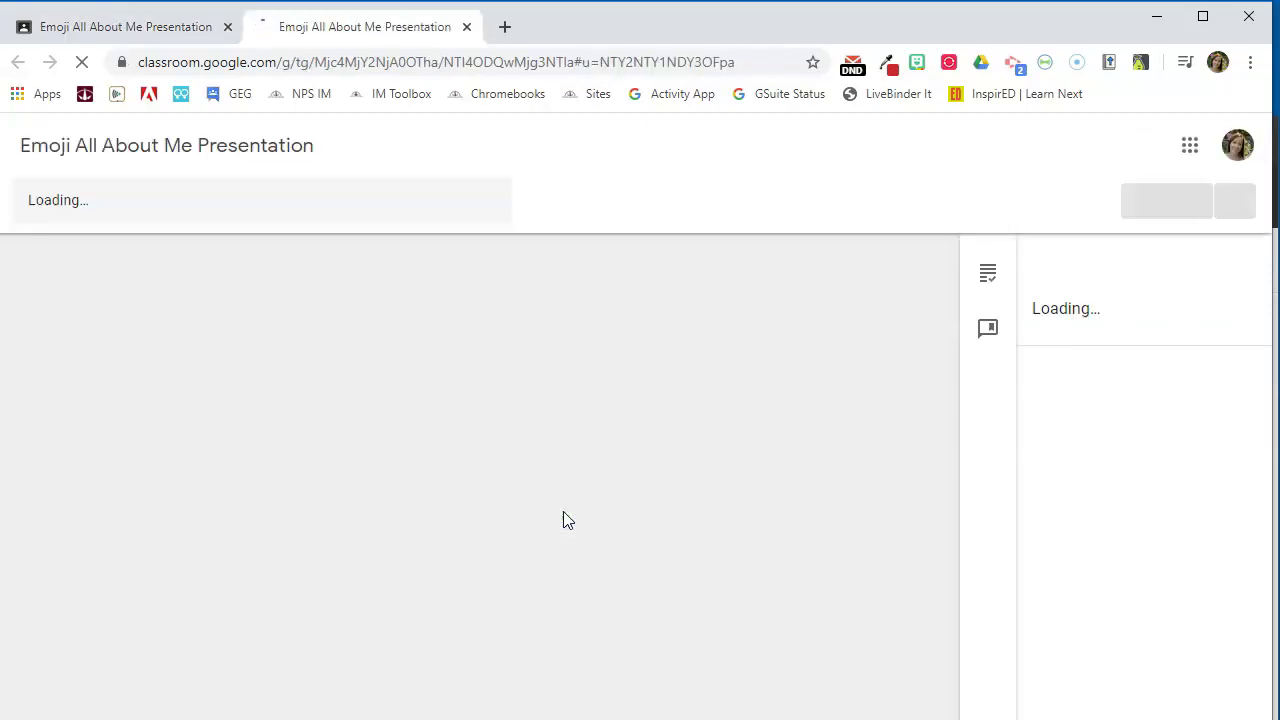